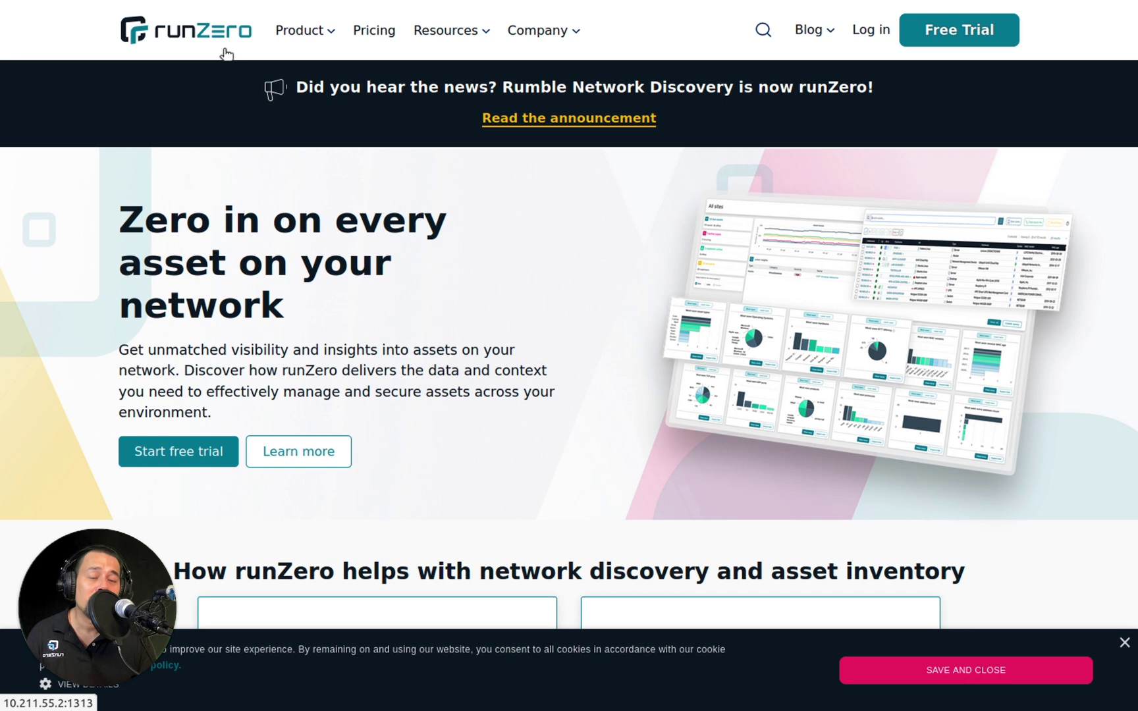
# Request a free runZero Starter Edition trial using the saved sign-up email address.
pyautogui.click(950, 31)
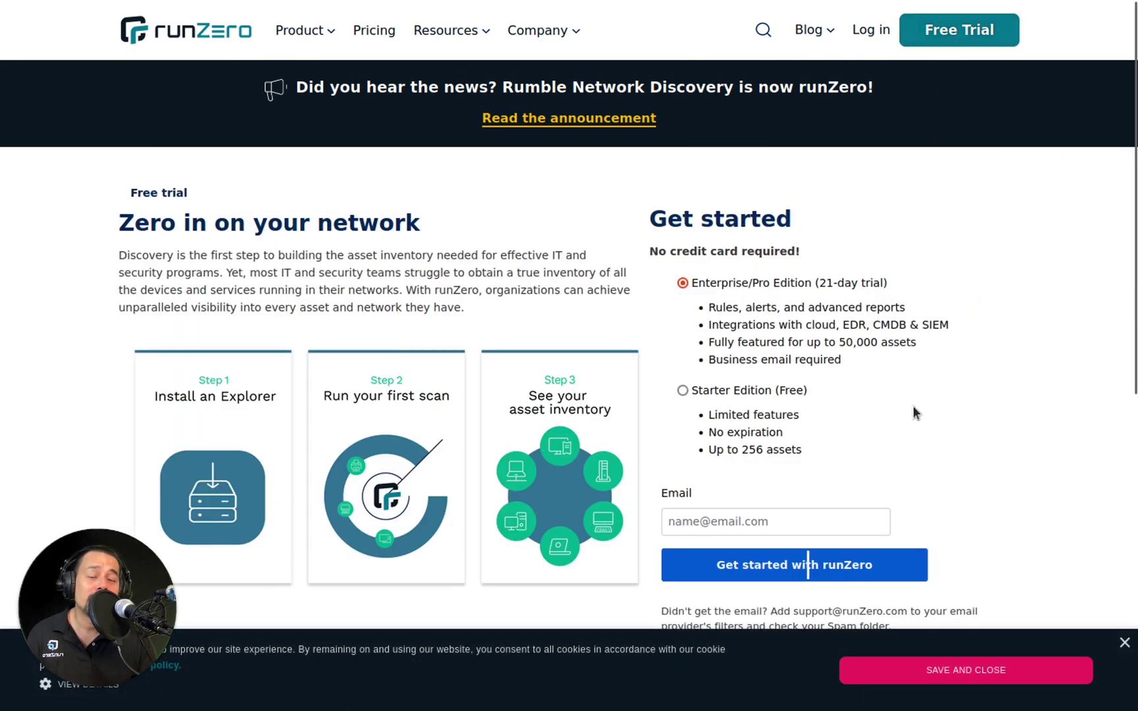
pyautogui.tripleClick(708, 250)
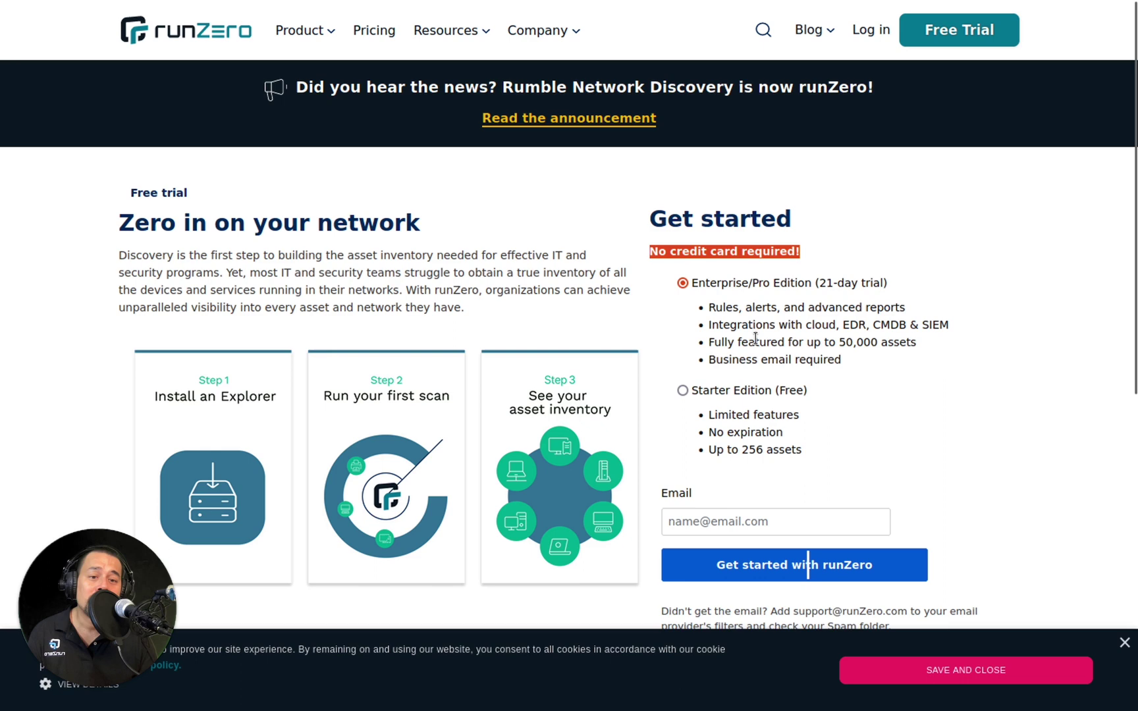
pyautogui.doubleClick(747, 359)
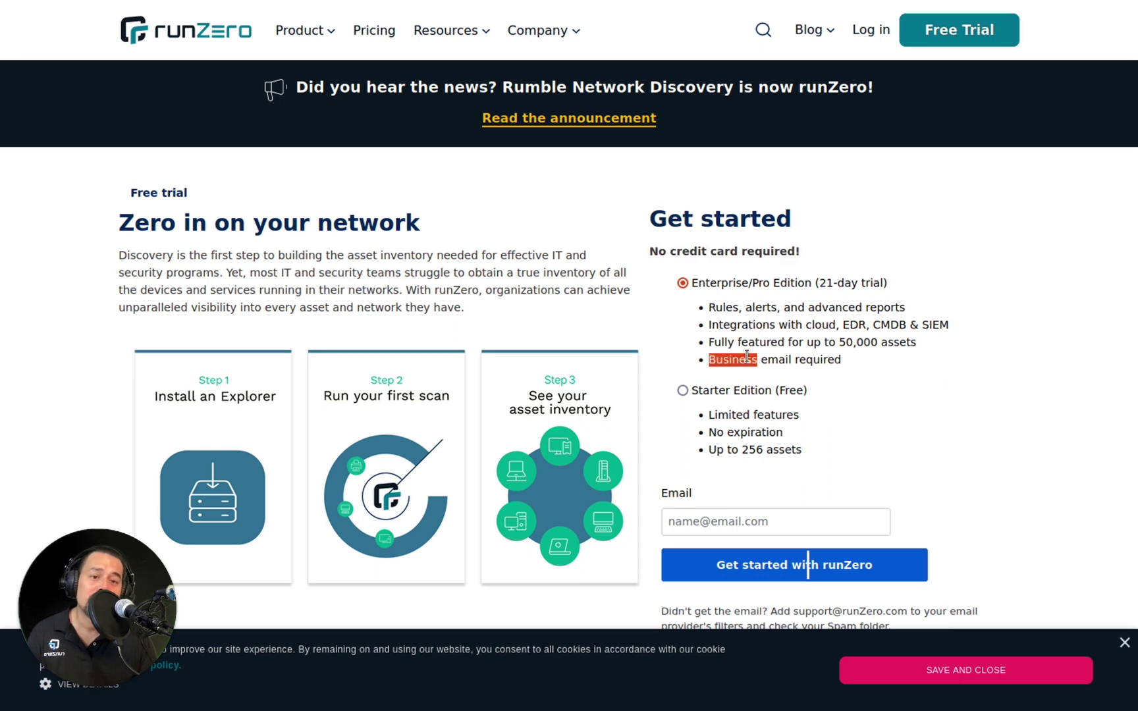
pyautogui.click(682, 391)
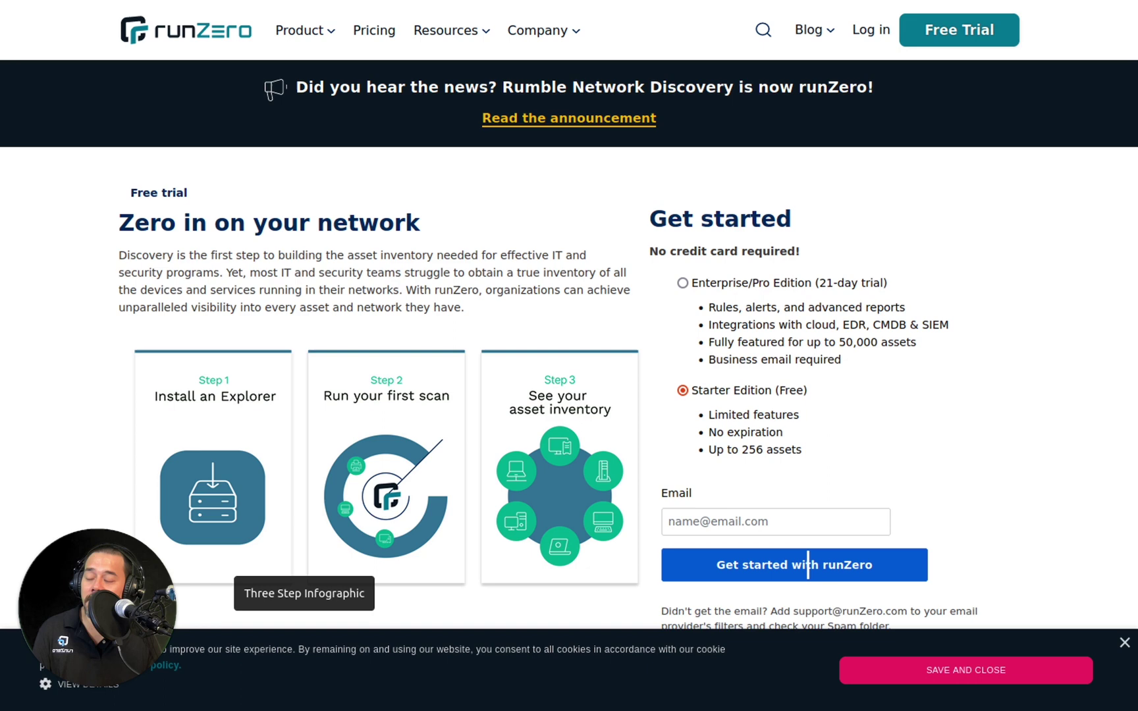
pyautogui.click(800, 522)
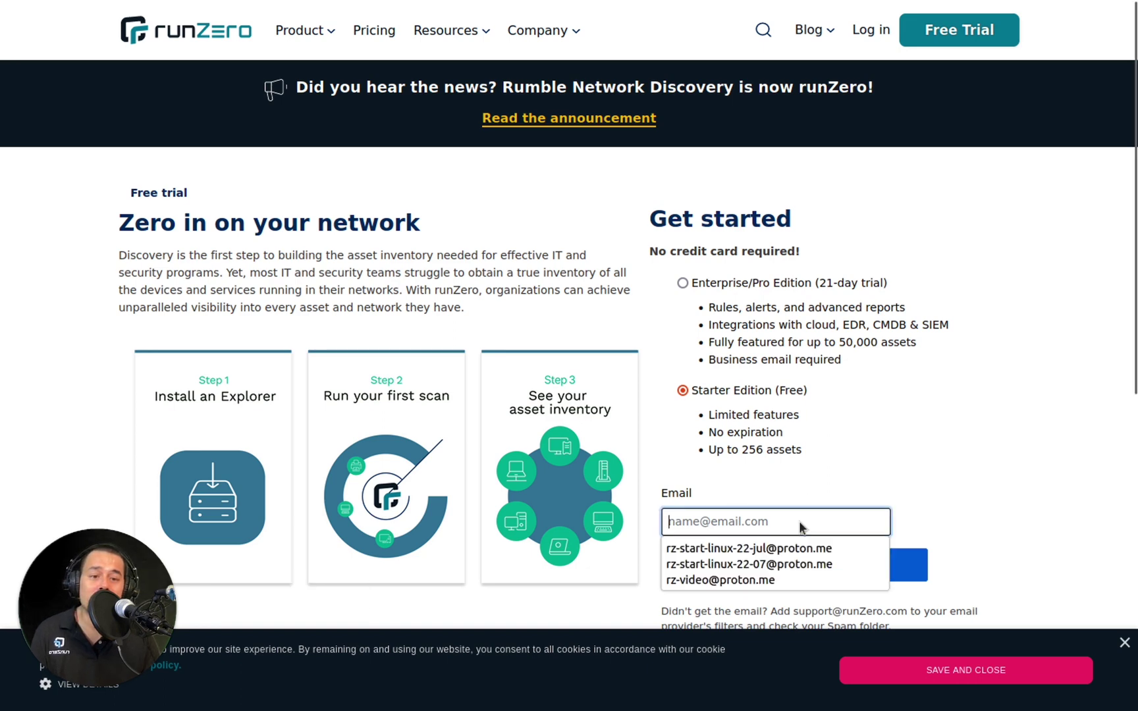
pyautogui.click(799, 547)
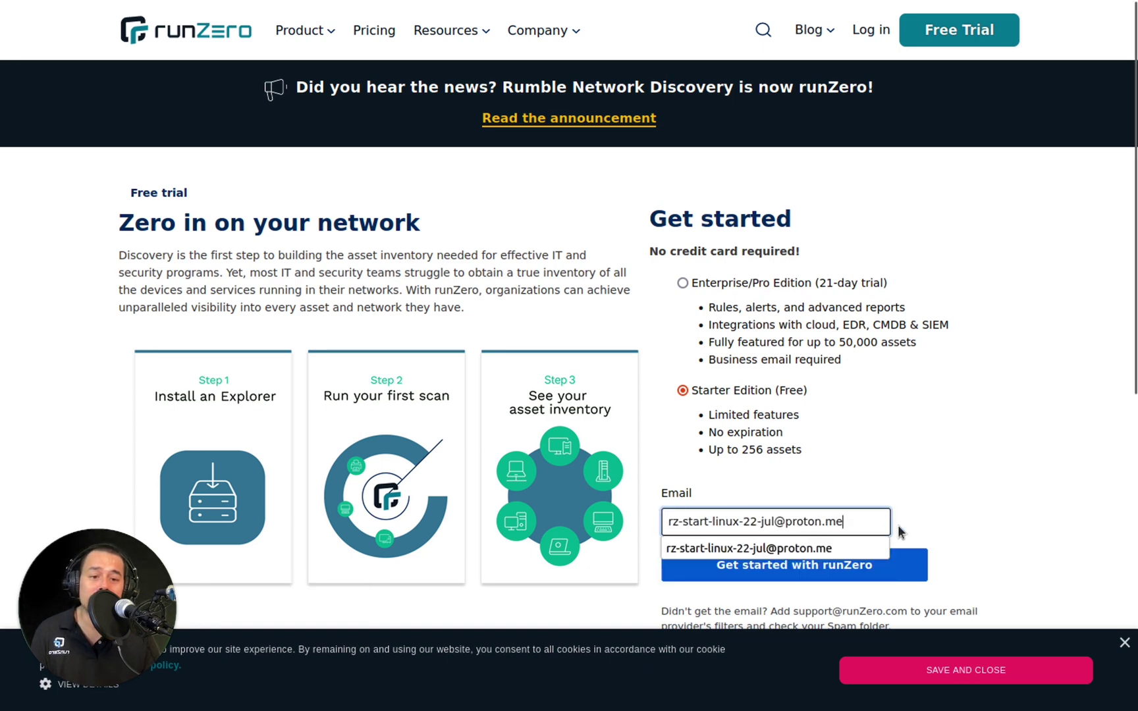
pyautogui.click(838, 564)
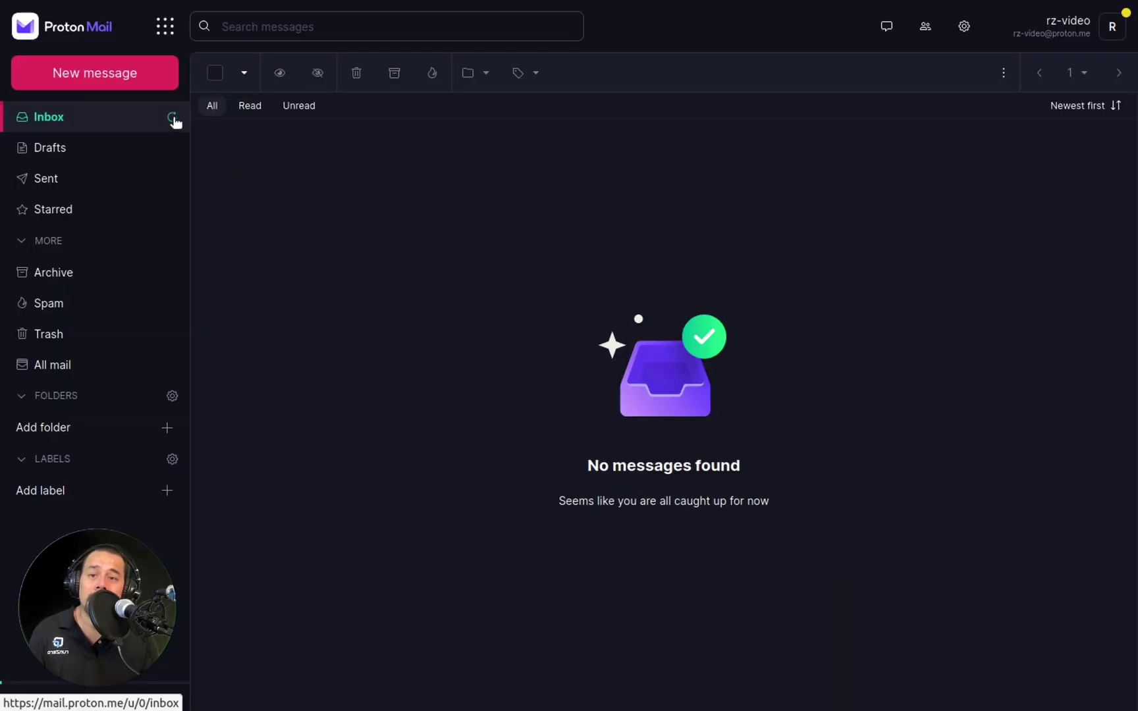
# Open the Rumble welcome email in Proton Mail and follow its activation link.
pyautogui.click(173, 119)
pyautogui.click(332, 152)
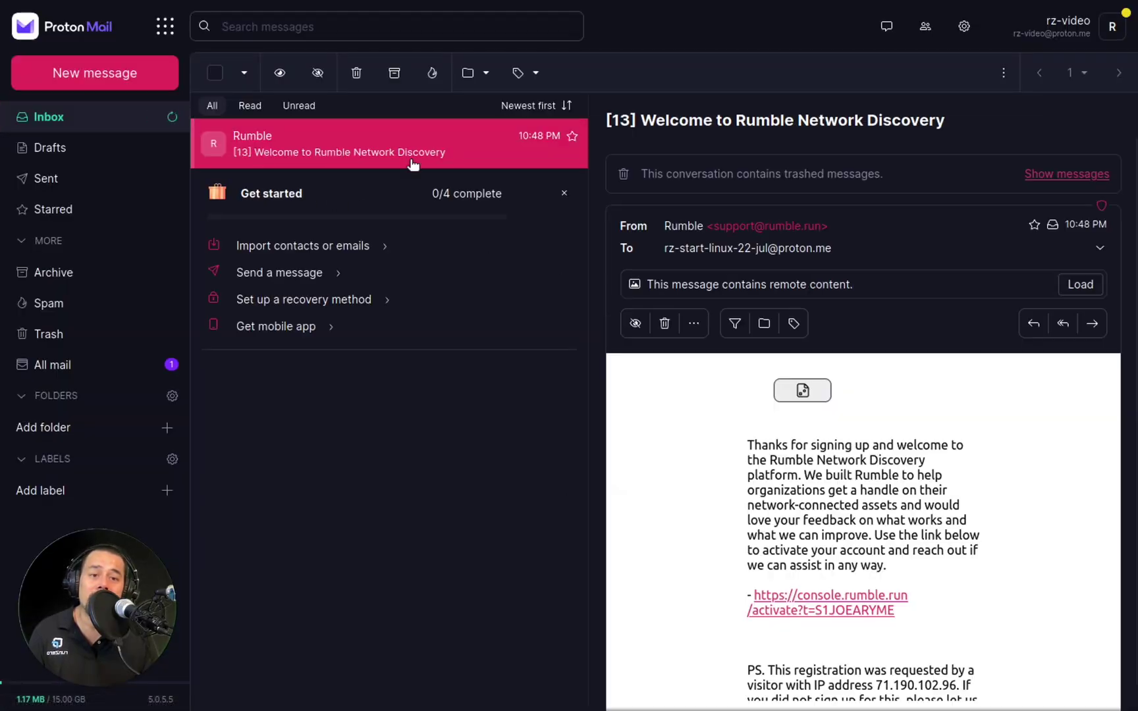
pyautogui.click(815, 599)
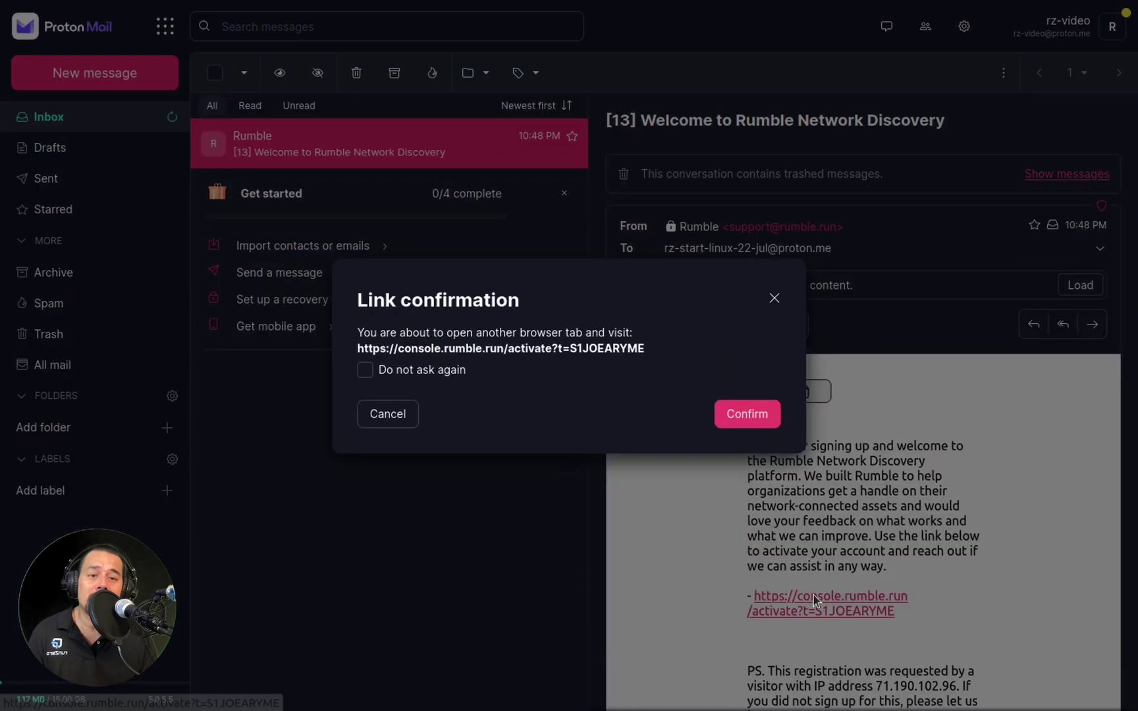
# Confirm the activation link and fill in the first and last name from suggestions.
pyautogui.click(755, 416)
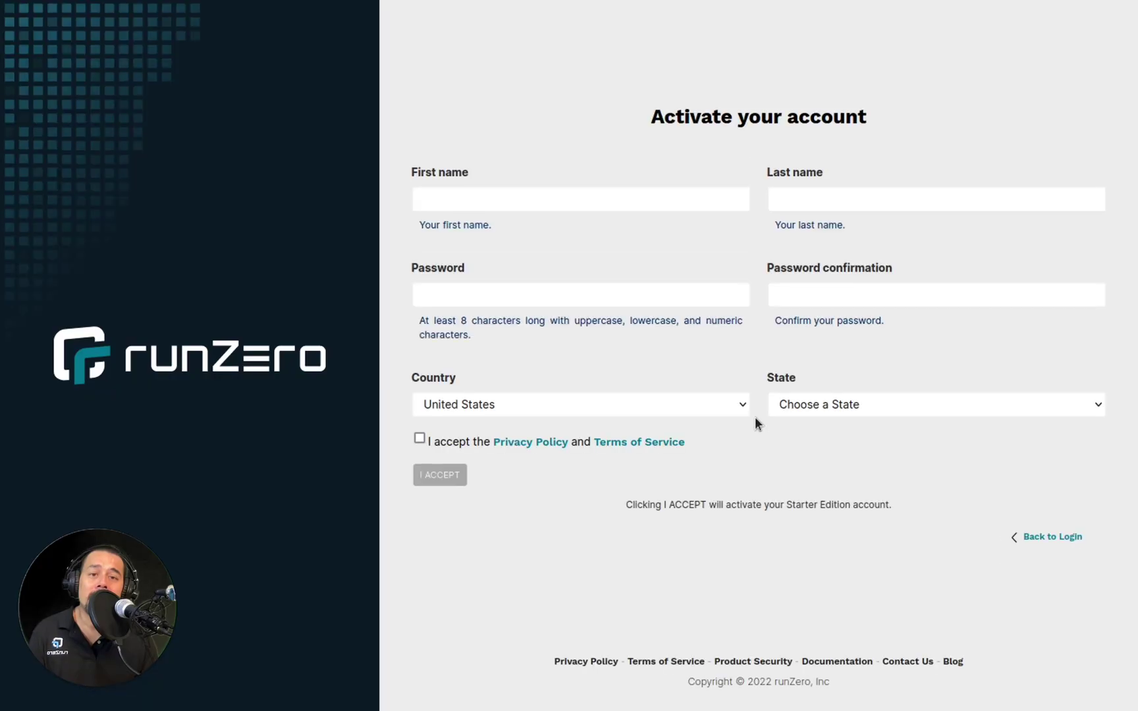
pyautogui.click(607, 202)
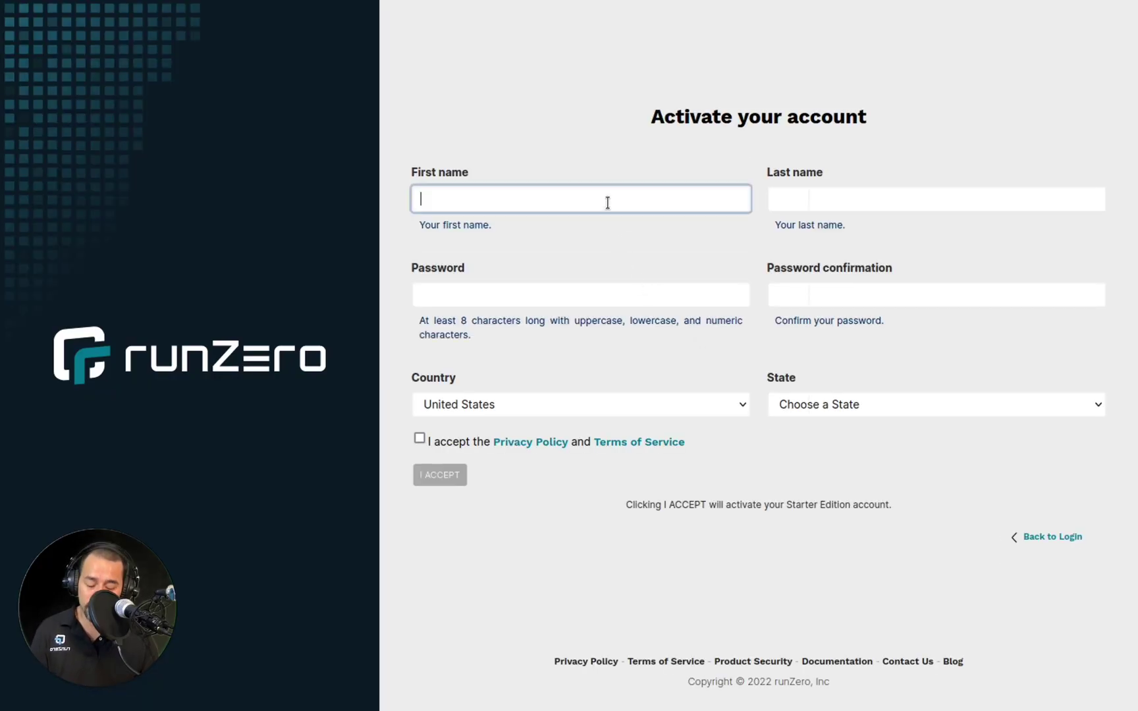
pyautogui.write('H')
pyautogui.click(604, 225)
pyautogui.click(806, 202)
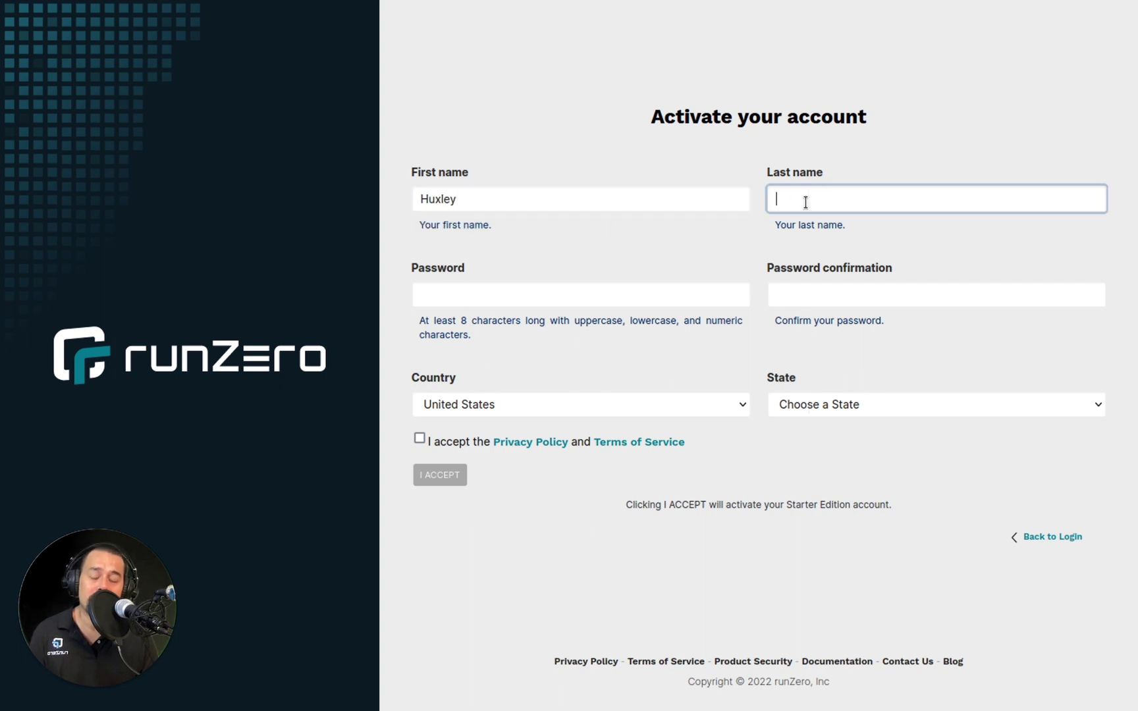
pyautogui.write('B')
pyautogui.click(806, 220)
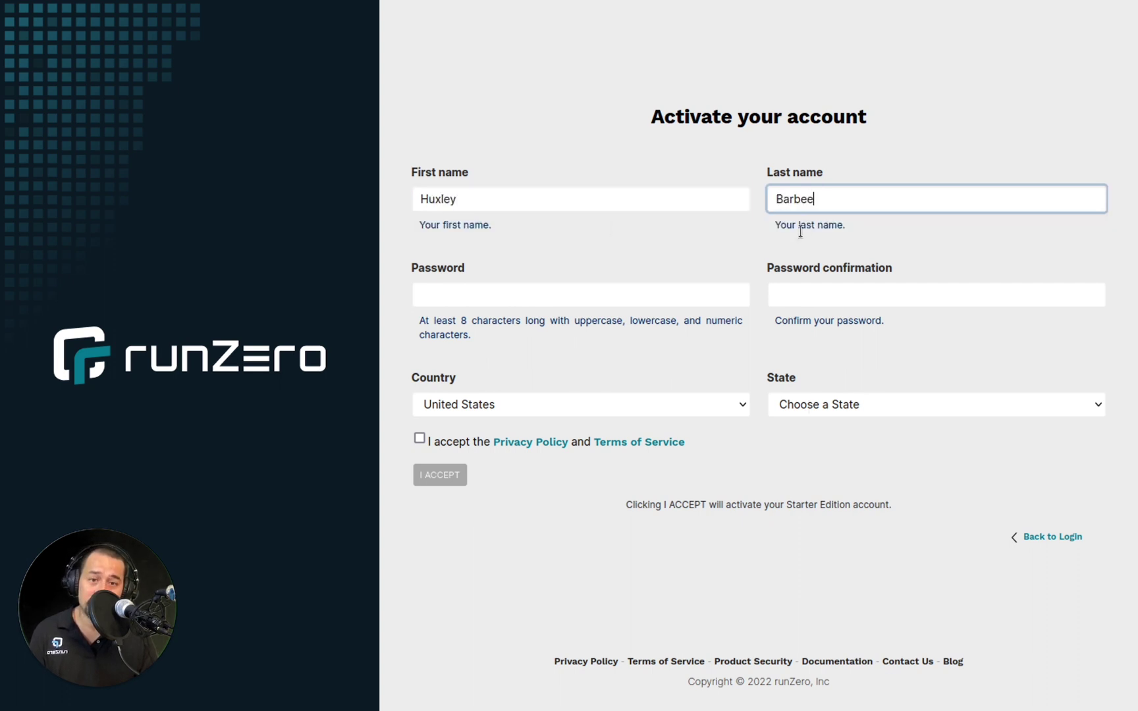
# Enter the account password and its matching confirmation.
pyautogui.click(684, 296)
pyautogui.write('•••••••••')
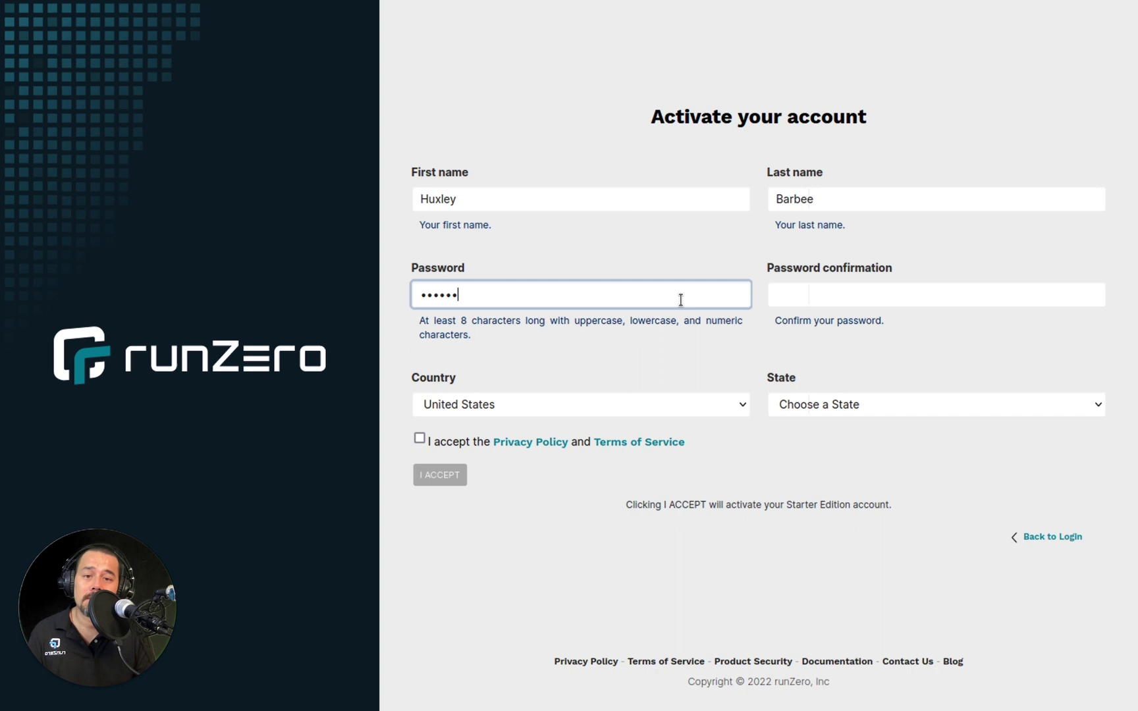
pyautogui.write('•')
pyautogui.press('Tab')
pyautogui.write('•••••••••')
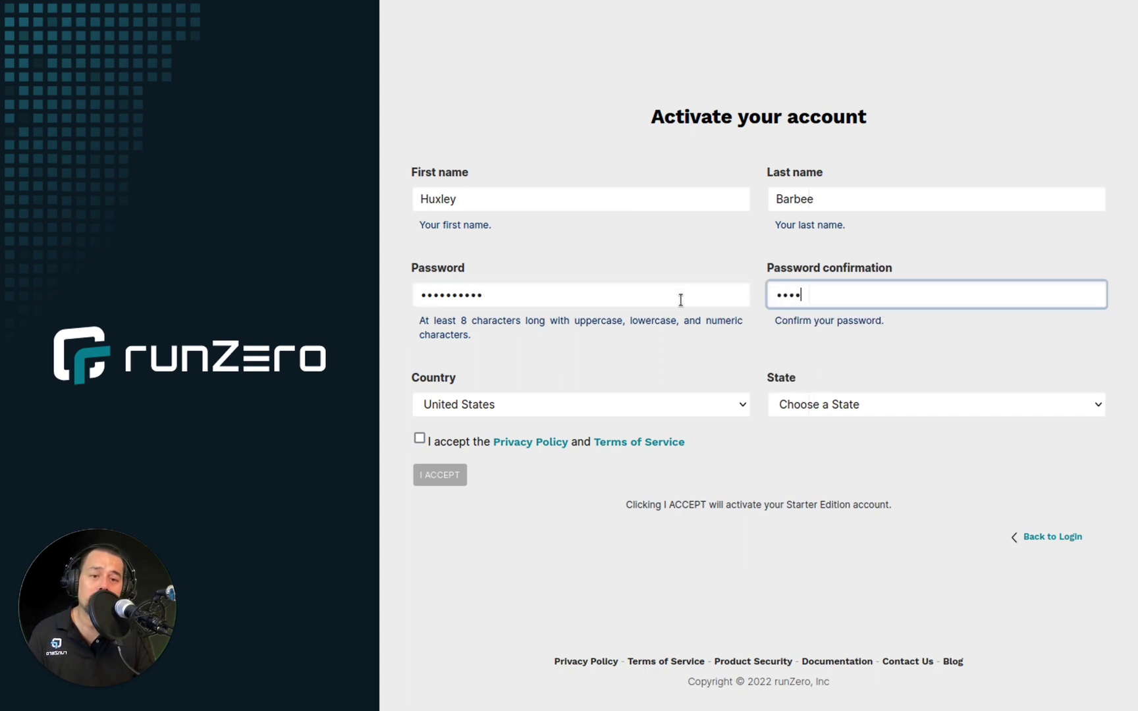
pyautogui.write('•')
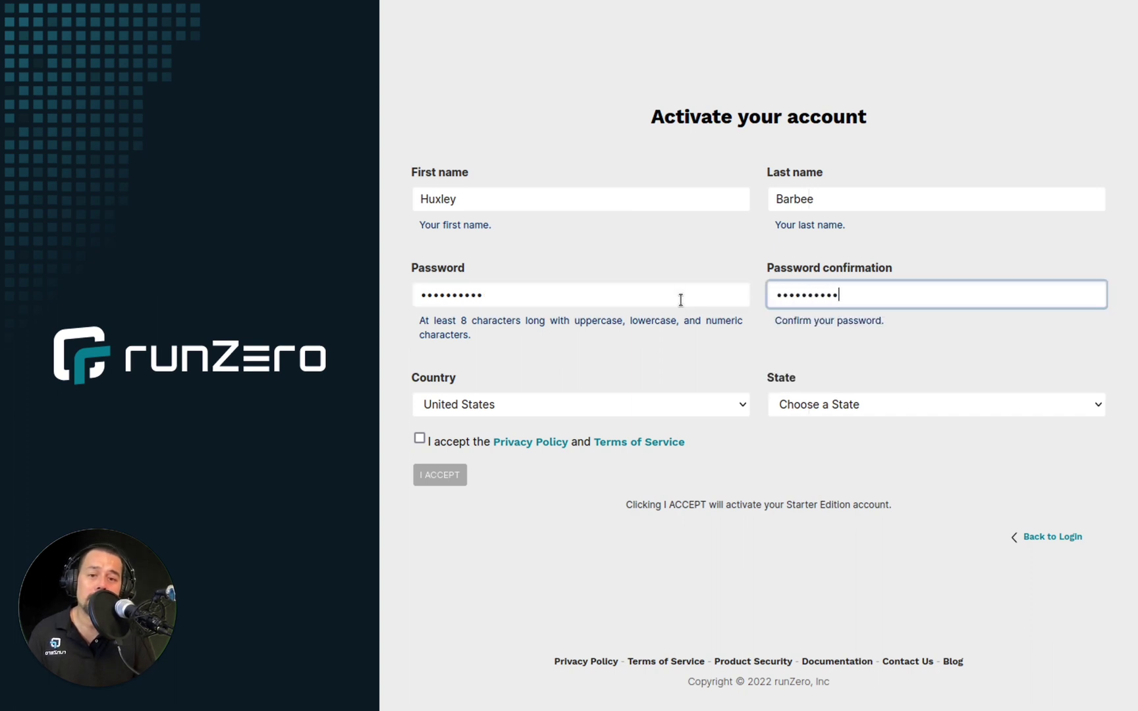
# Choose Illinois as the state, accept the terms, submit, and decline saving the password.
pyautogui.click(811, 403)
pyautogui.click(812, 384)
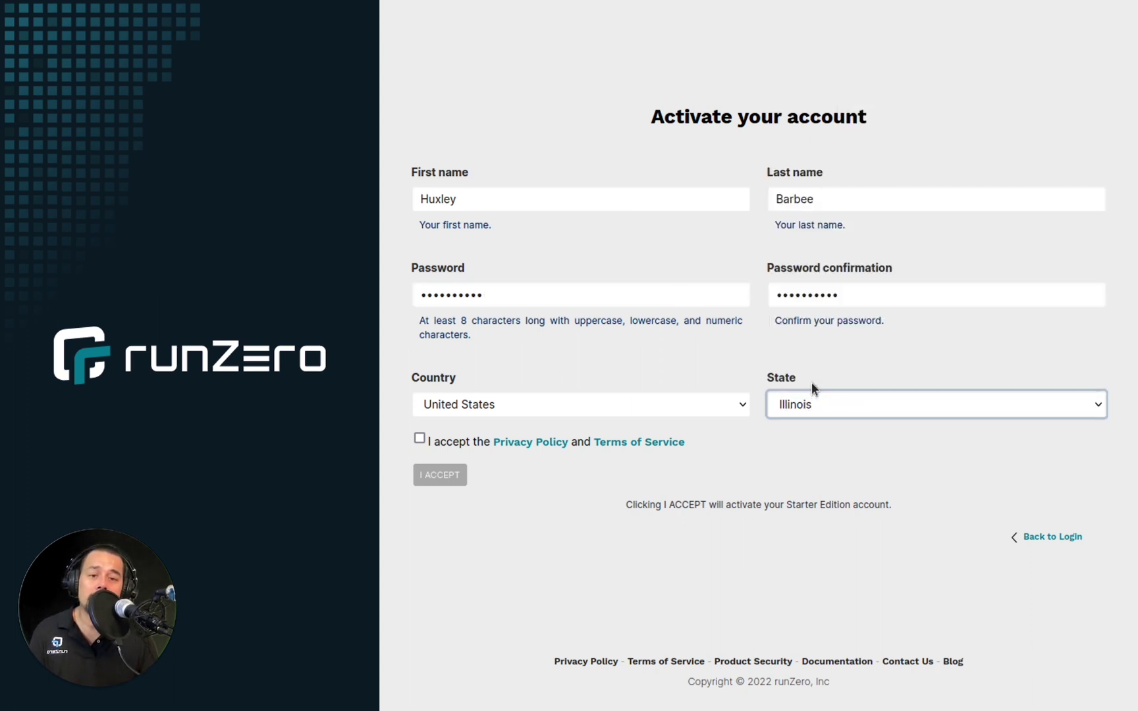
pyautogui.click(419, 438)
pyautogui.click(434, 469)
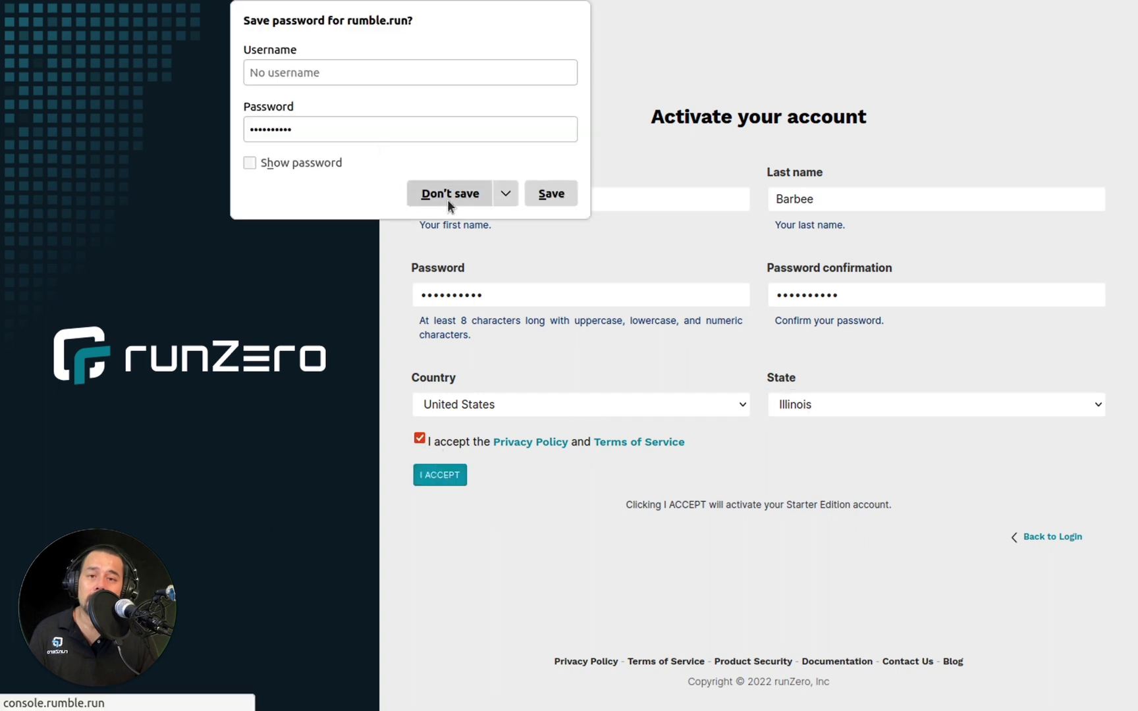
pyautogui.click(452, 199)
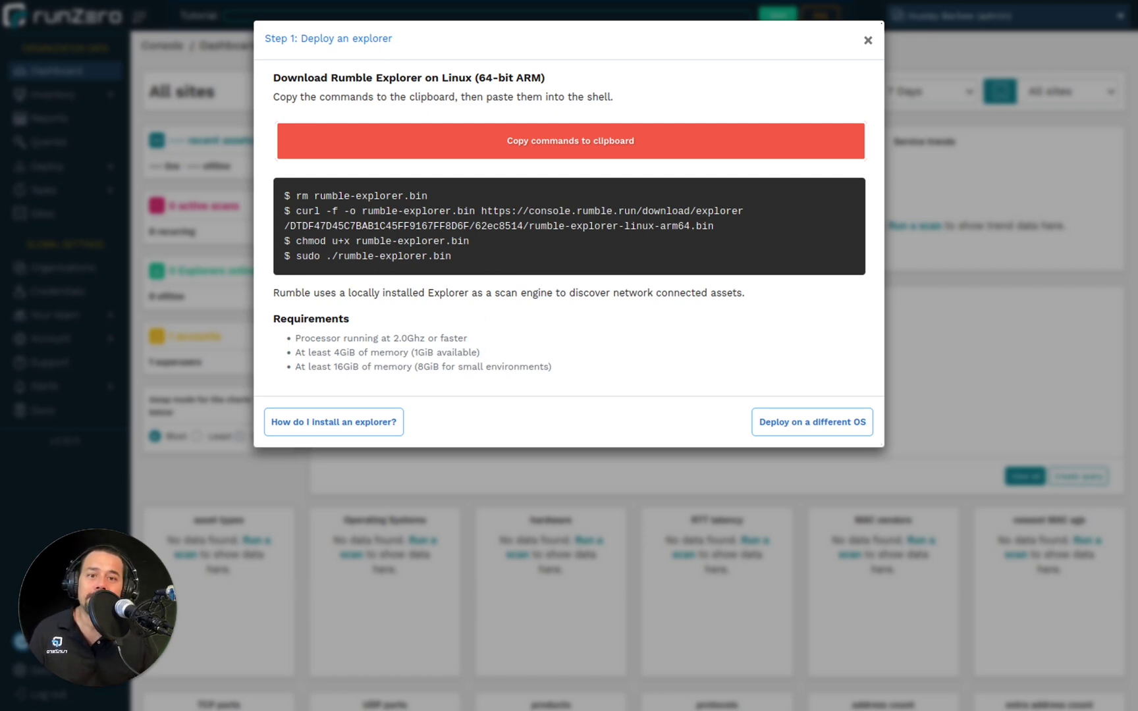
# Copy the Linux 64-bit ARM Explorer download commands from the Deploy an explorer dialog.
pyautogui.click(691, 140)
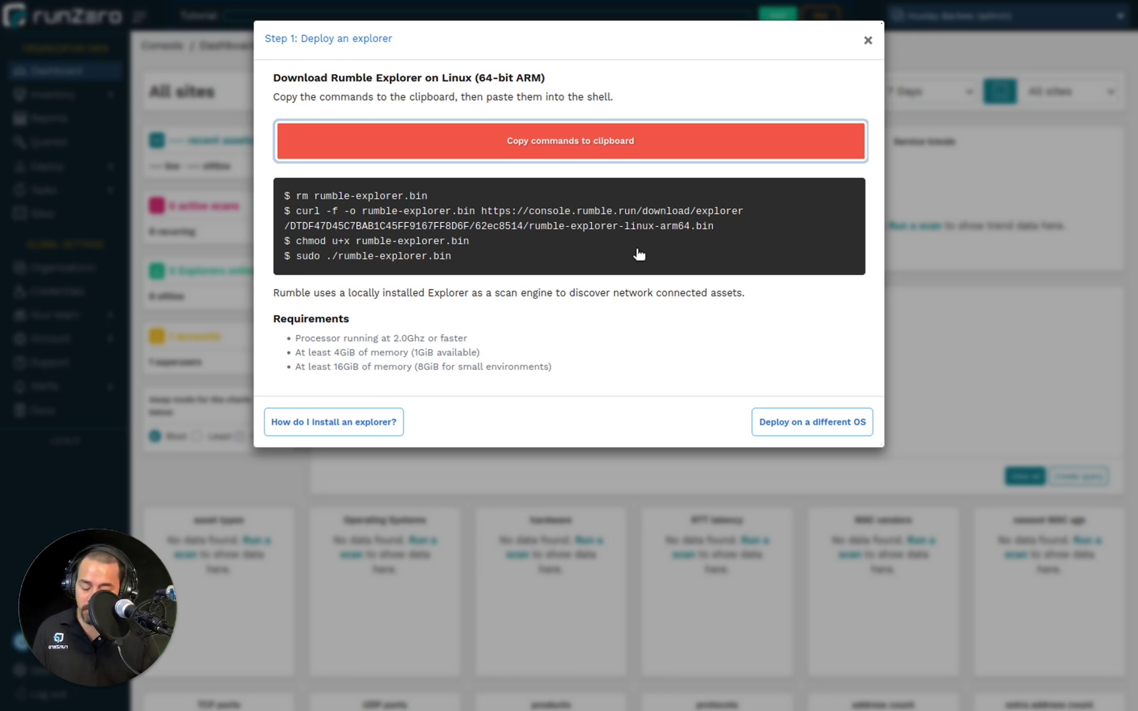
# Paste and run the install commands in a terminal, entering the sudo password, to install Rumble Explorer v2.15.10.
pyautogui.hotkey('ctrl', 'alt', 't')
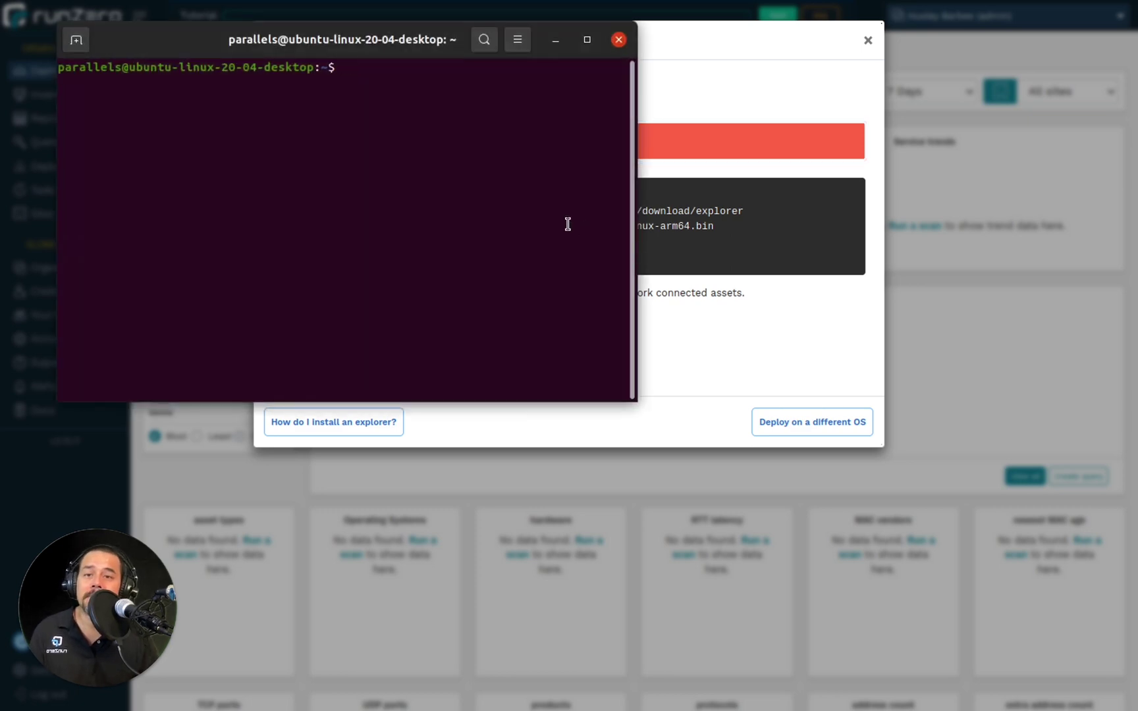
pyautogui.rightClick(485, 186)
pyautogui.click(530, 237)
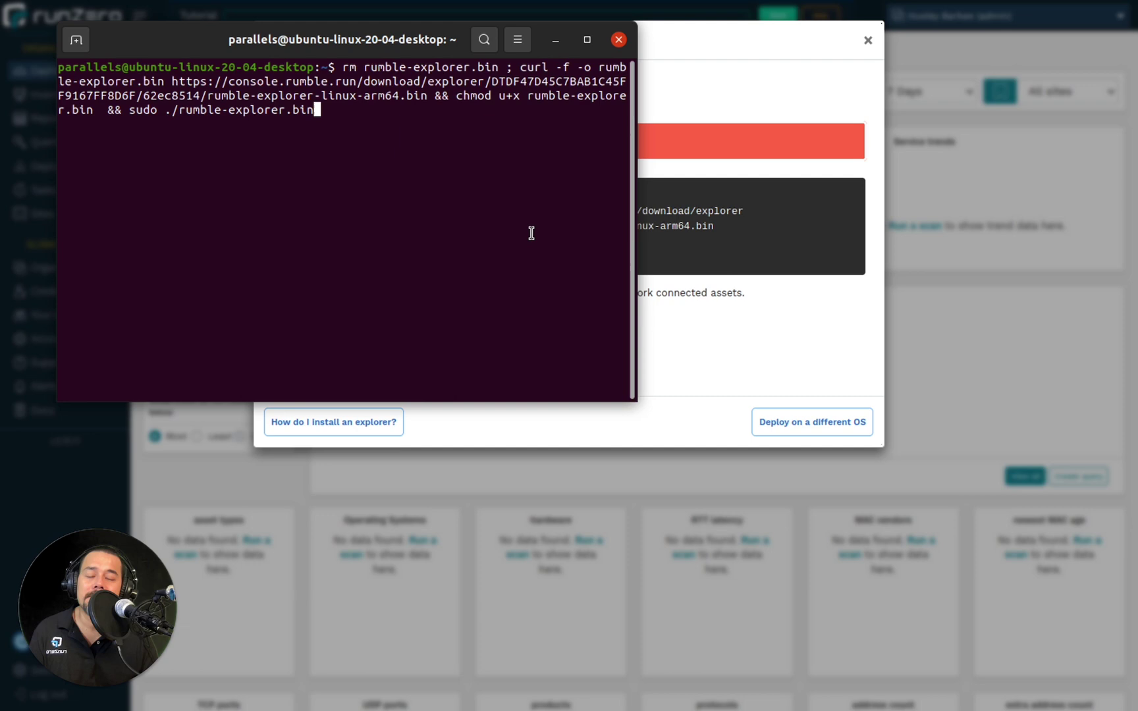
pyautogui.press('Return')
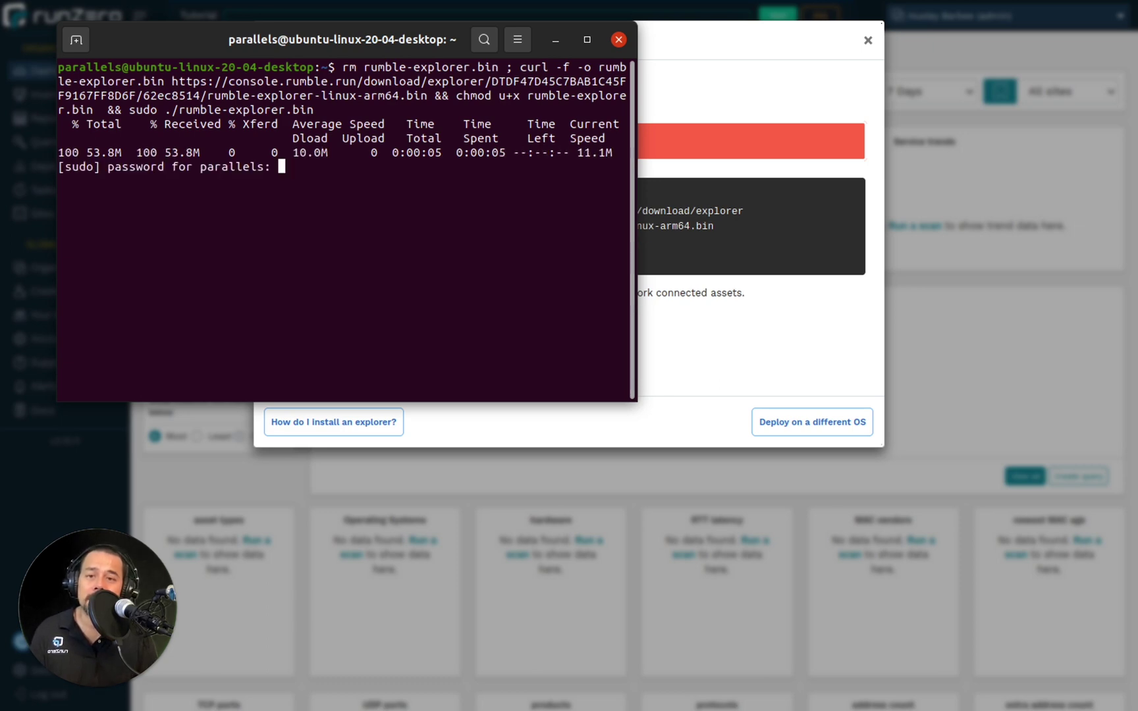
pyautogui.press('Return')
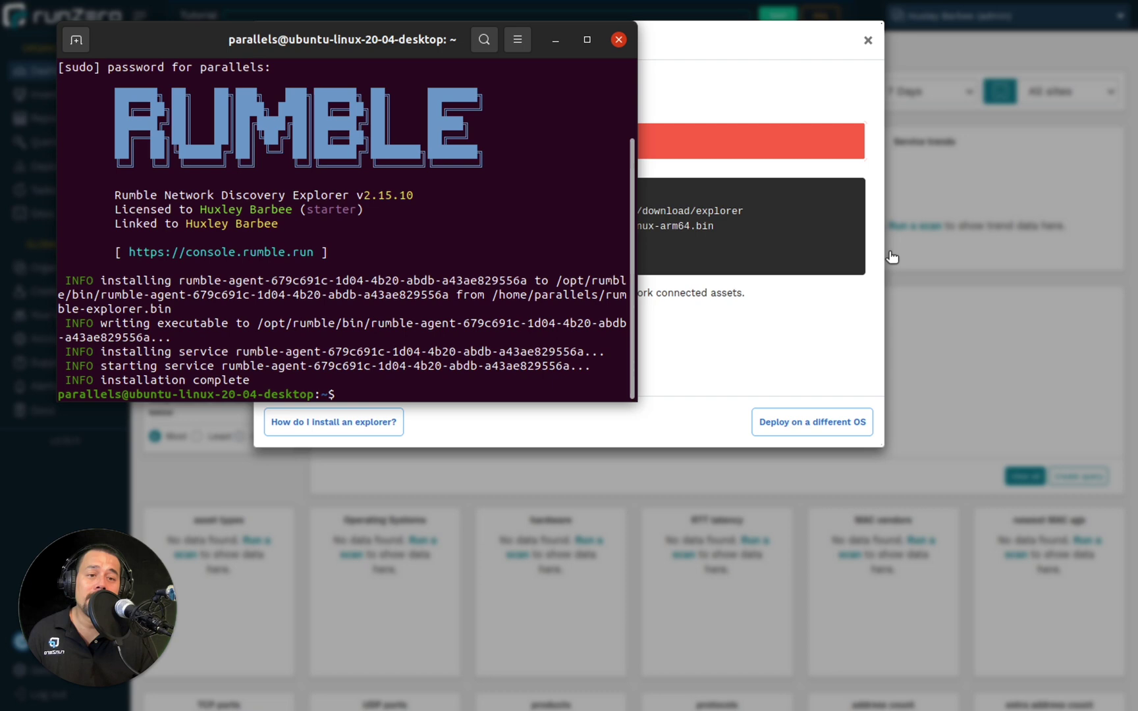
pyautogui.click(927, 306)
# Close the deploy dialog and check that UBUNTU-LINUX-20-04-DESKTOP is online under Registered explorers.
pyautogui.click(868, 41)
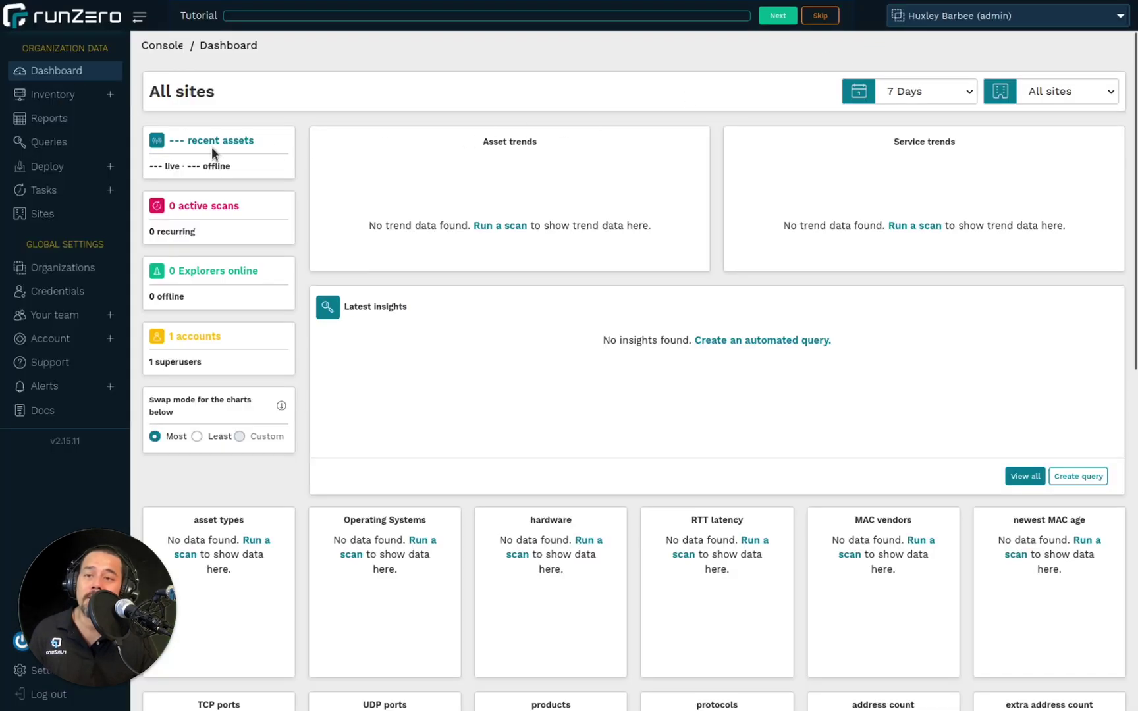
pyautogui.click(43, 166)
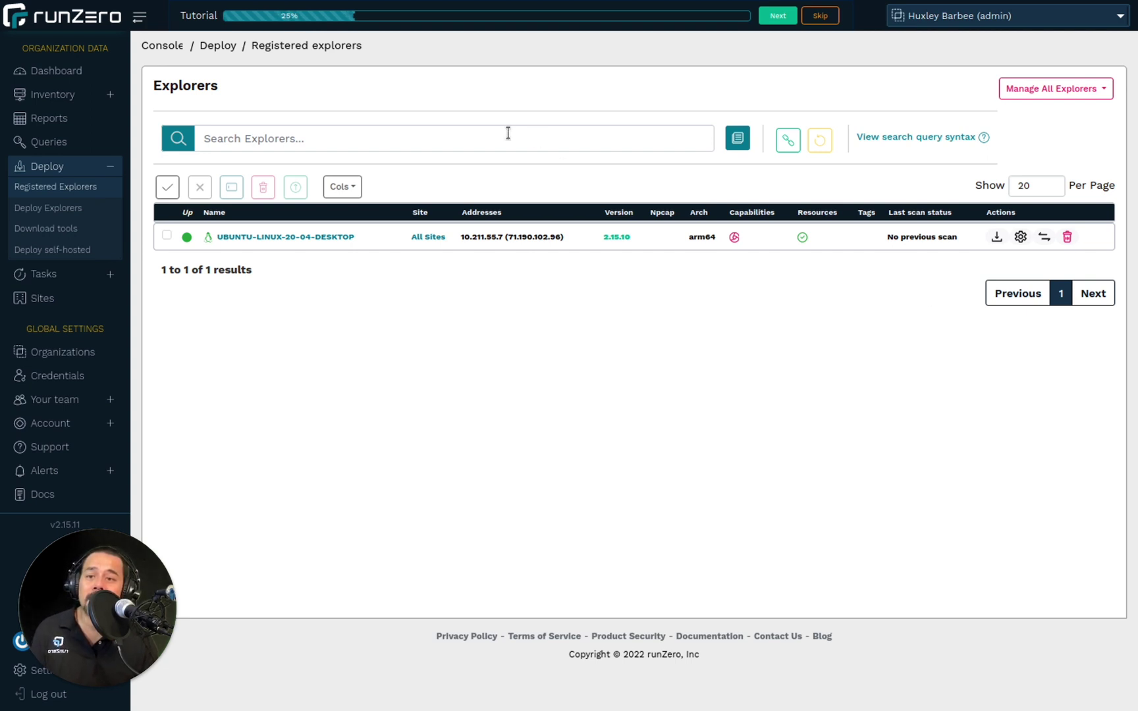
# Start a Standard scan from the Inventory page, dismissing the tutorial tips.
pyautogui.click(71, 97)
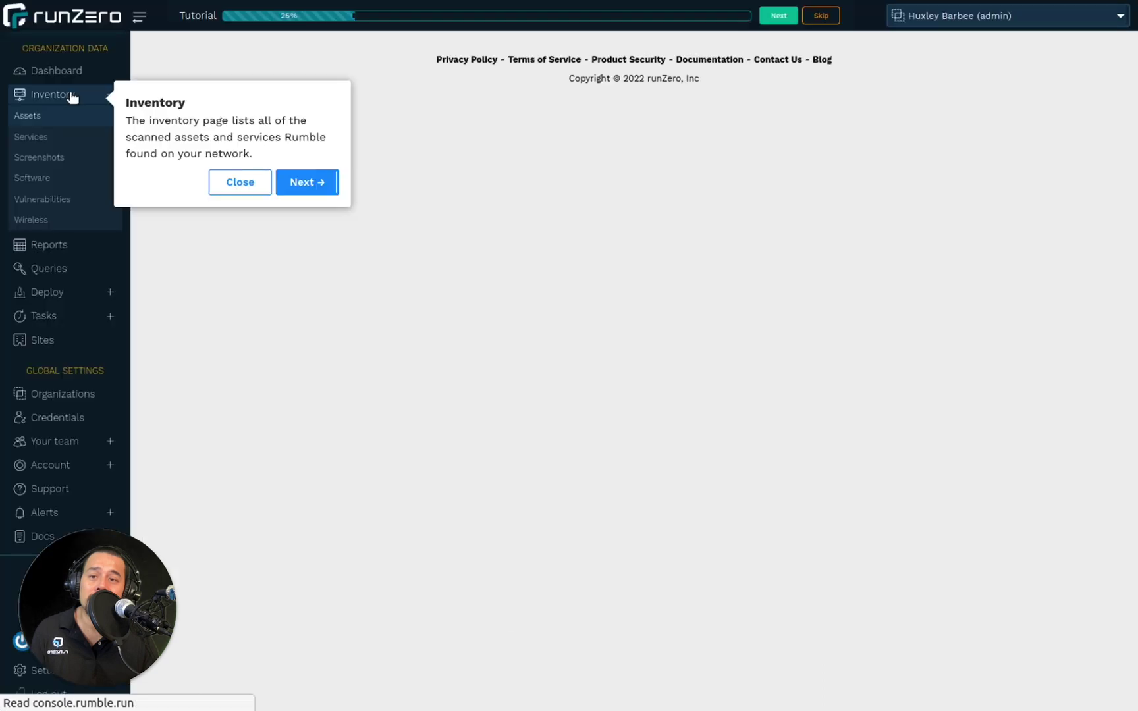
pyautogui.click(235, 187)
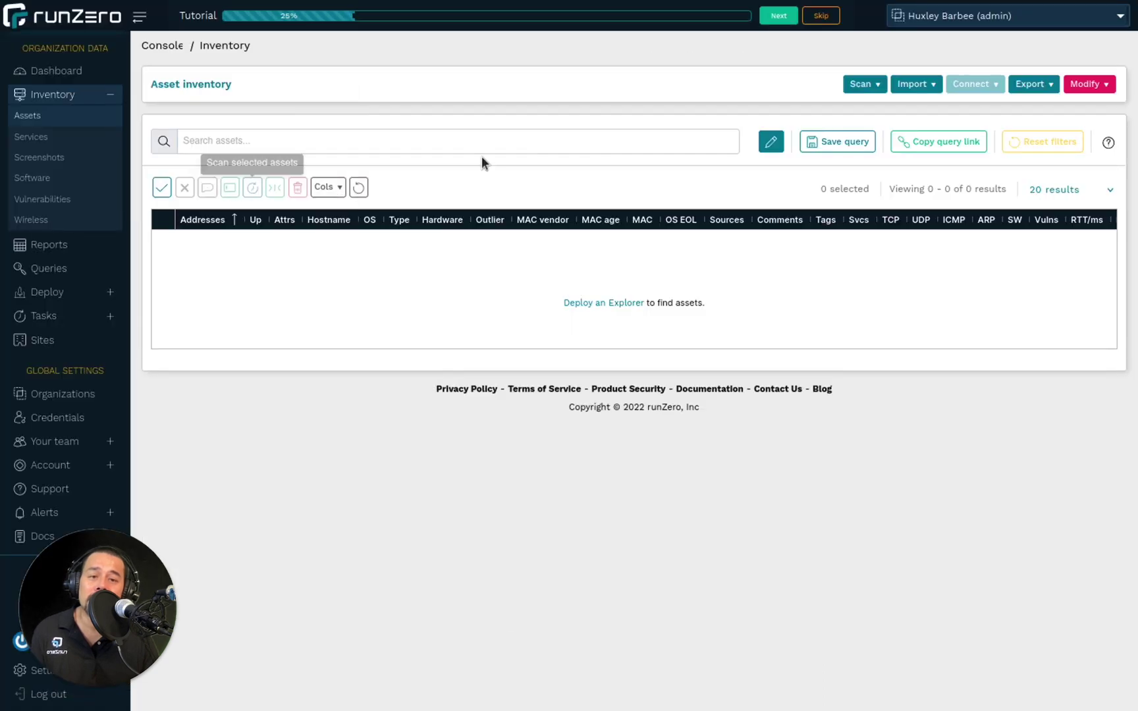
pyautogui.click(871, 92)
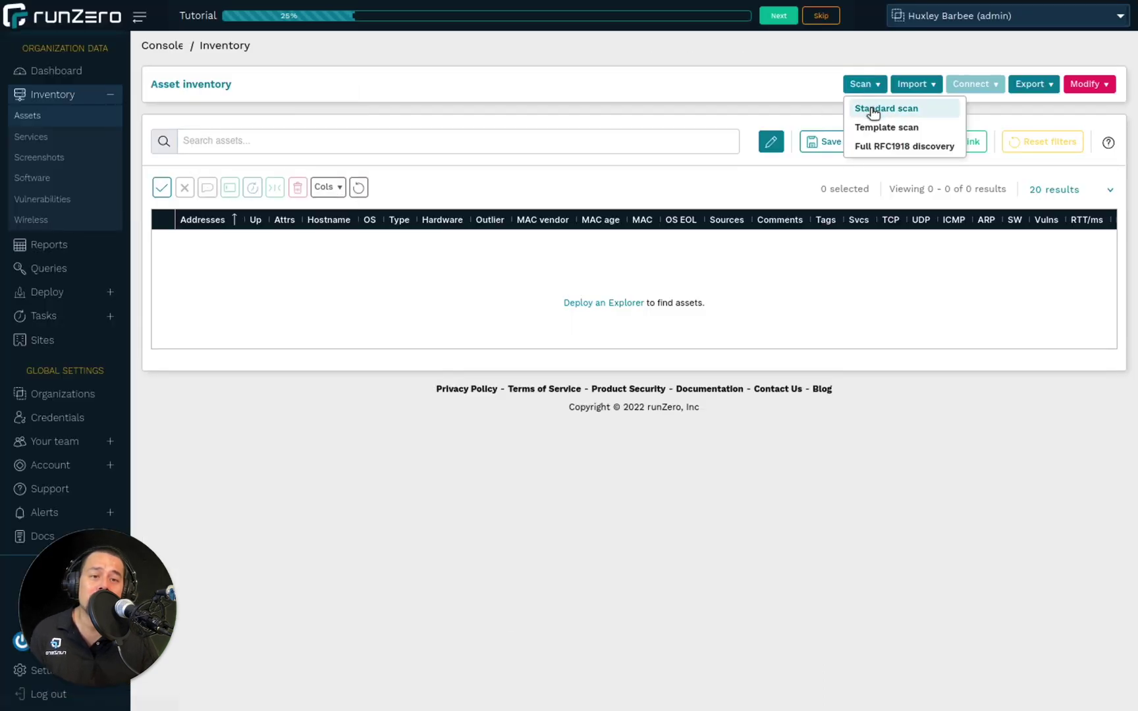
pyautogui.click(870, 108)
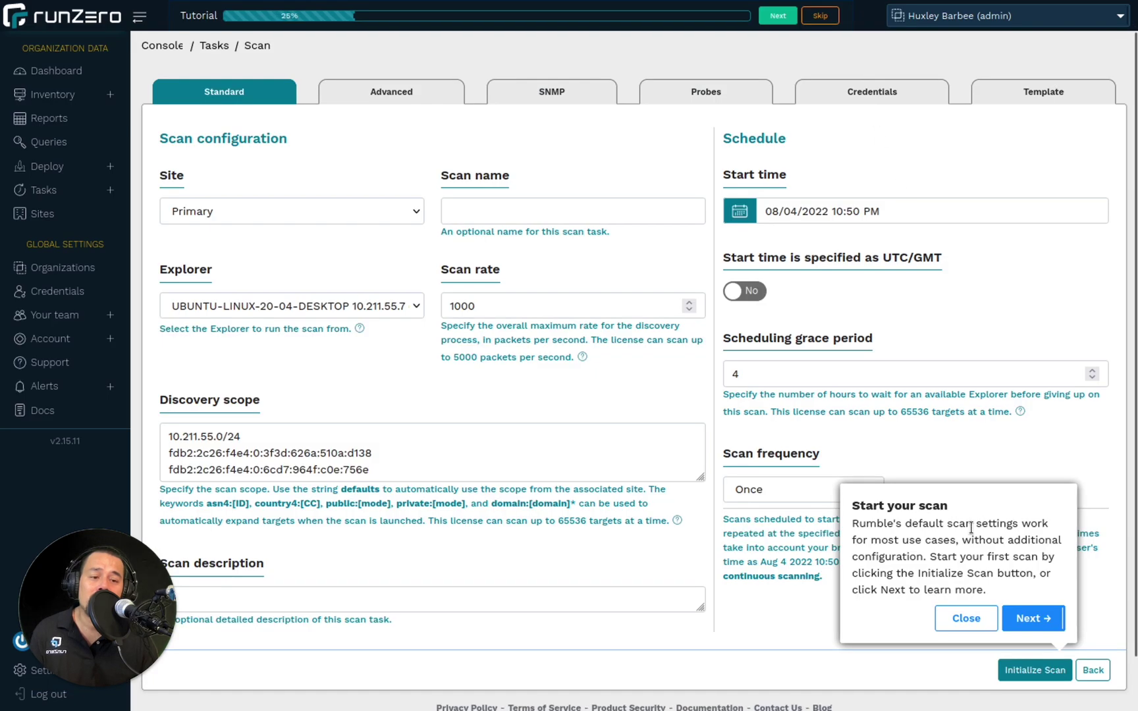
pyautogui.click(966, 617)
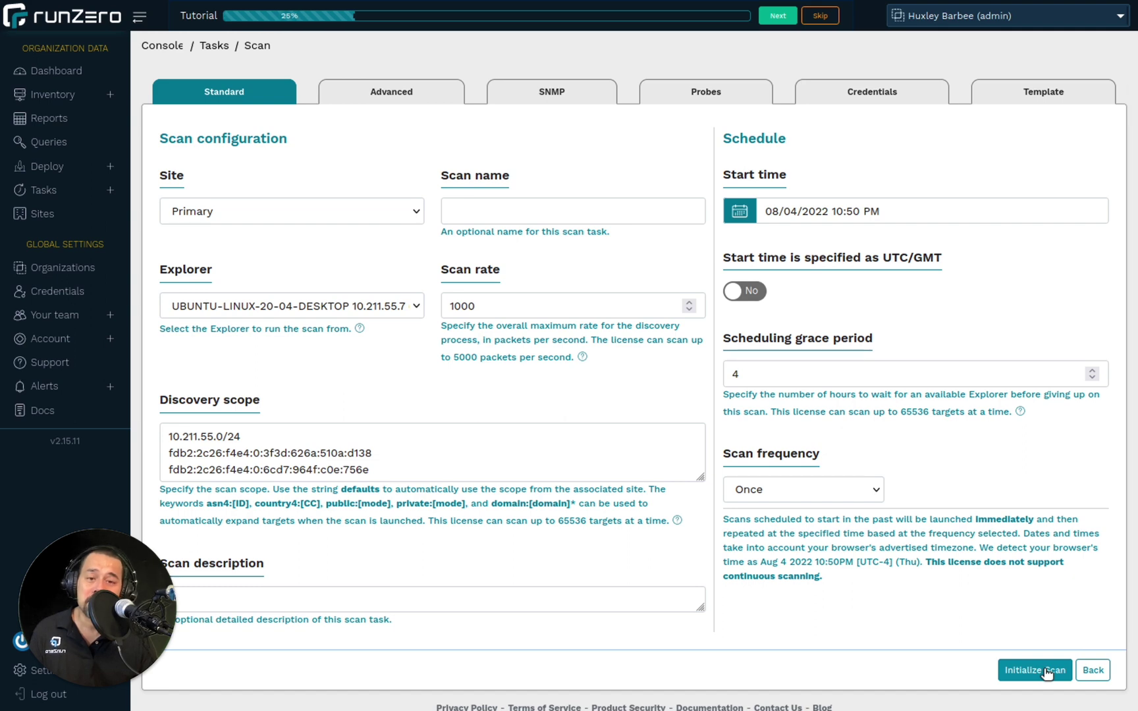
# Name the scan 'First Scan' and initialize it for confirmation.
pyautogui.click(622, 211)
pyautogui.write('F')
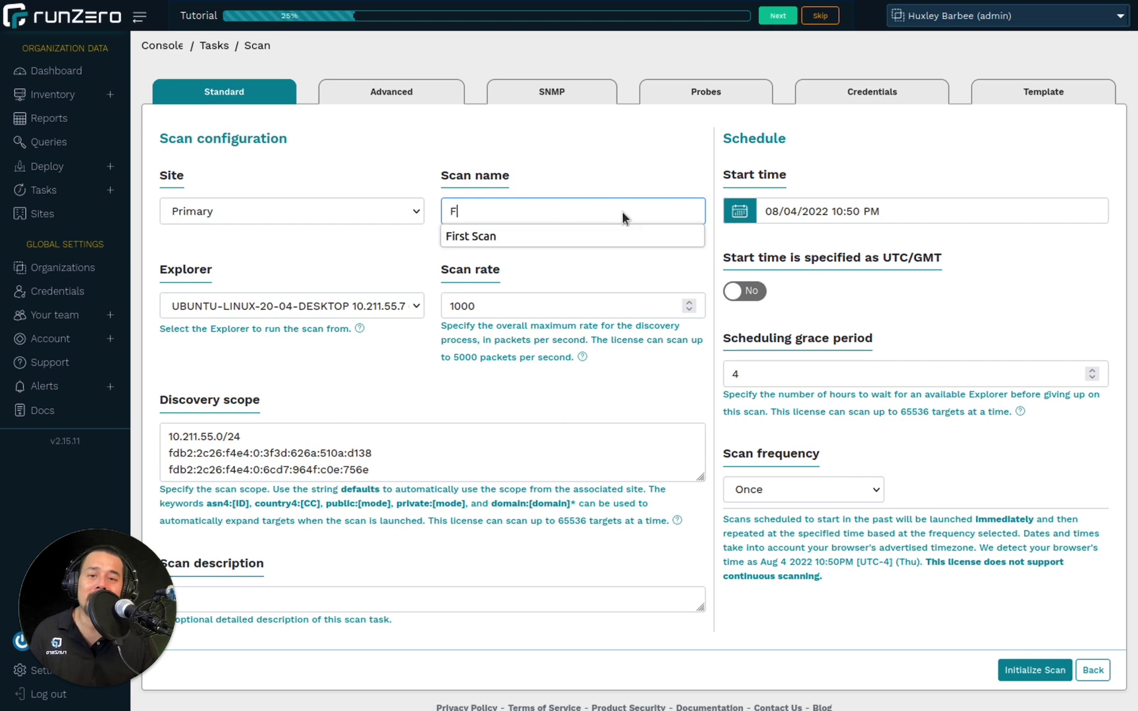
pyautogui.click(574, 234)
pyautogui.click(374, 387)
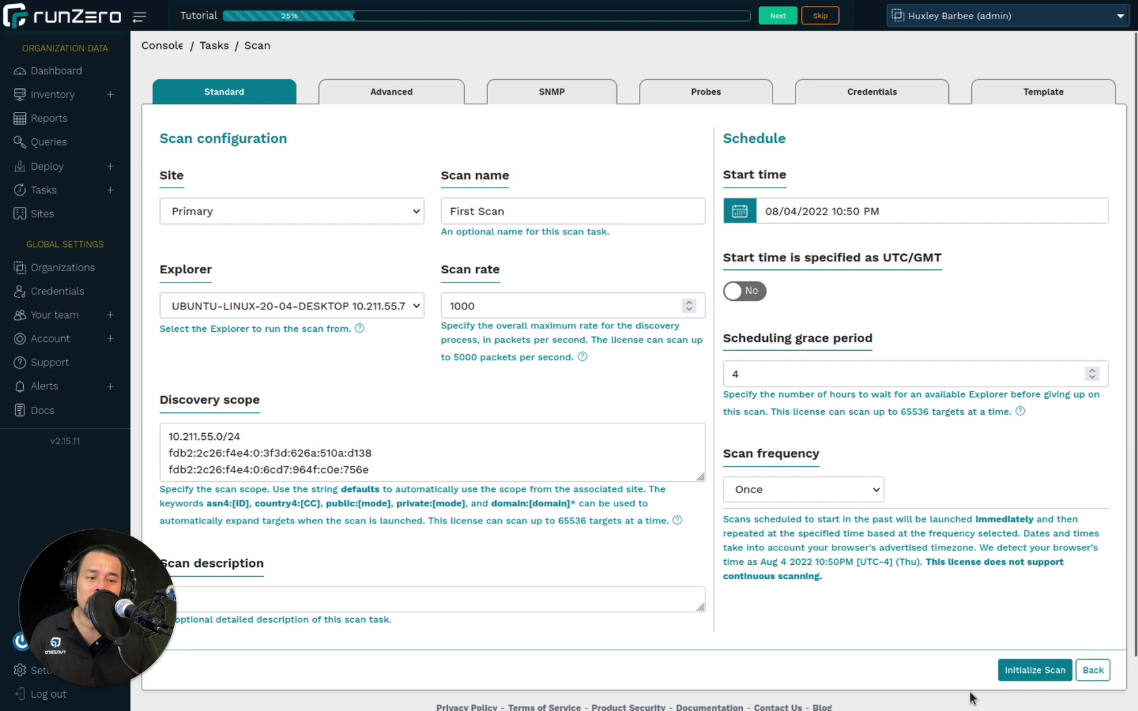
pyautogui.click(1020, 678)
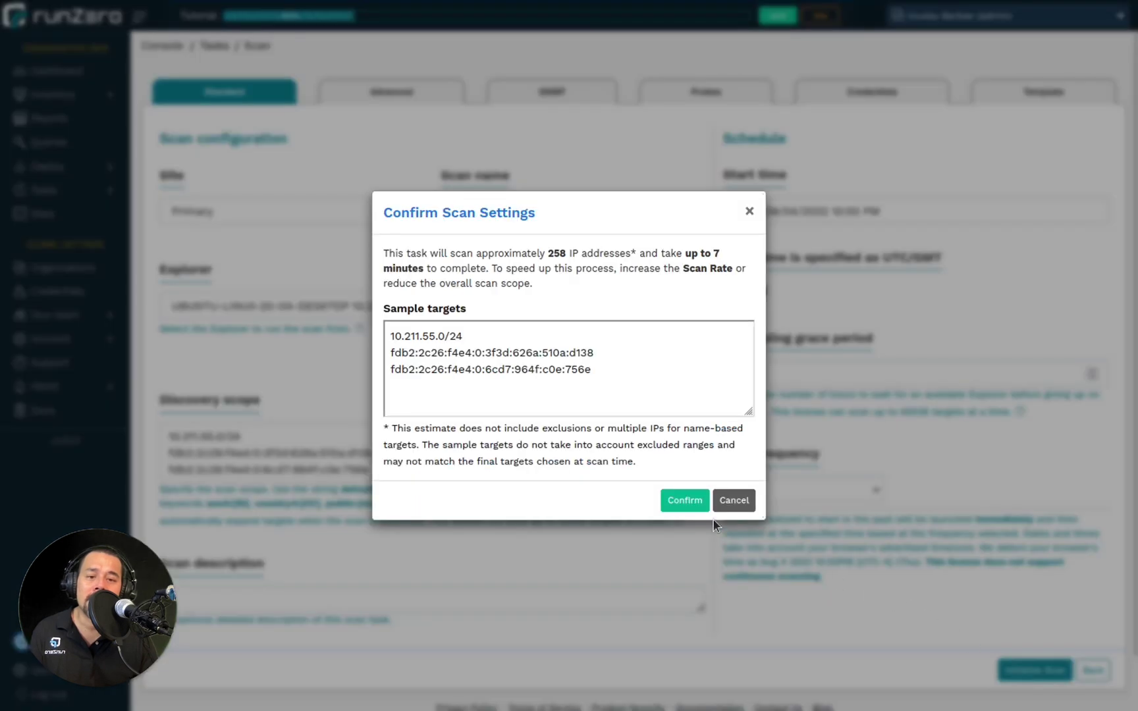
# Confirm the First Scan settings to launch it, then dismiss the Tasks tutorial tip.
pyautogui.click(685, 501)
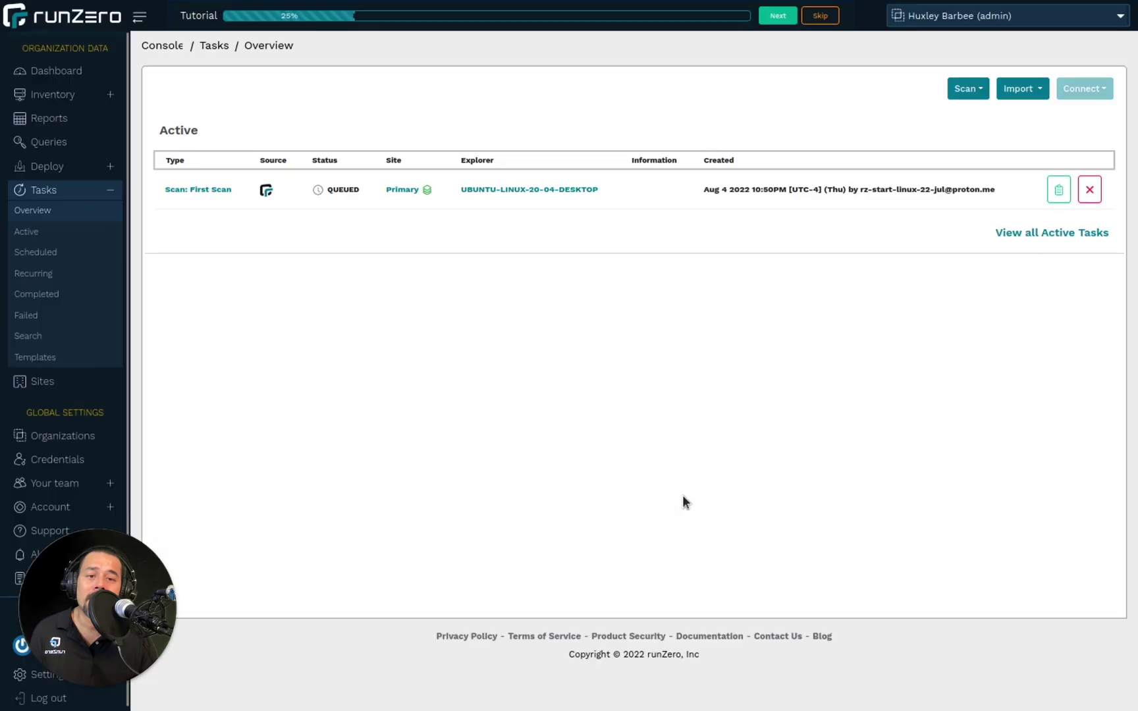
pyautogui.click(582, 397)
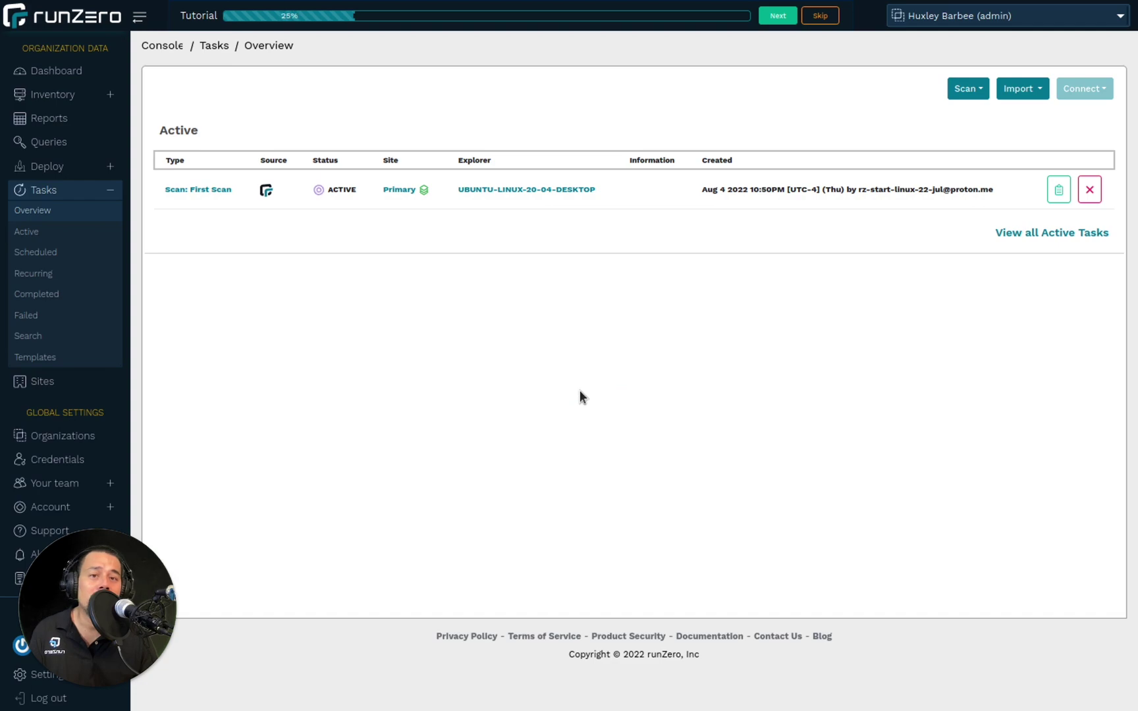